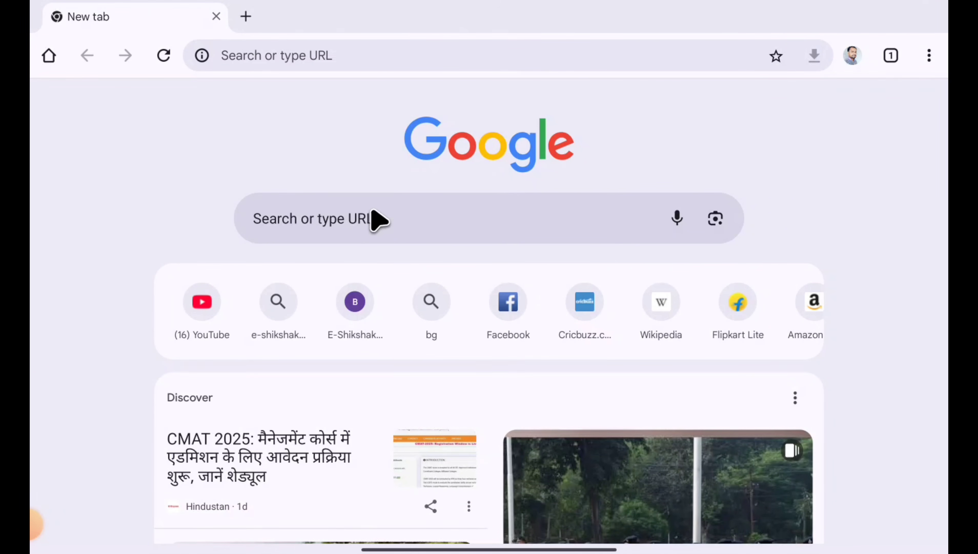
# - Search the web for "udise plus" and open the UDISE+ website from the results
pyautogui.click(365, 220)
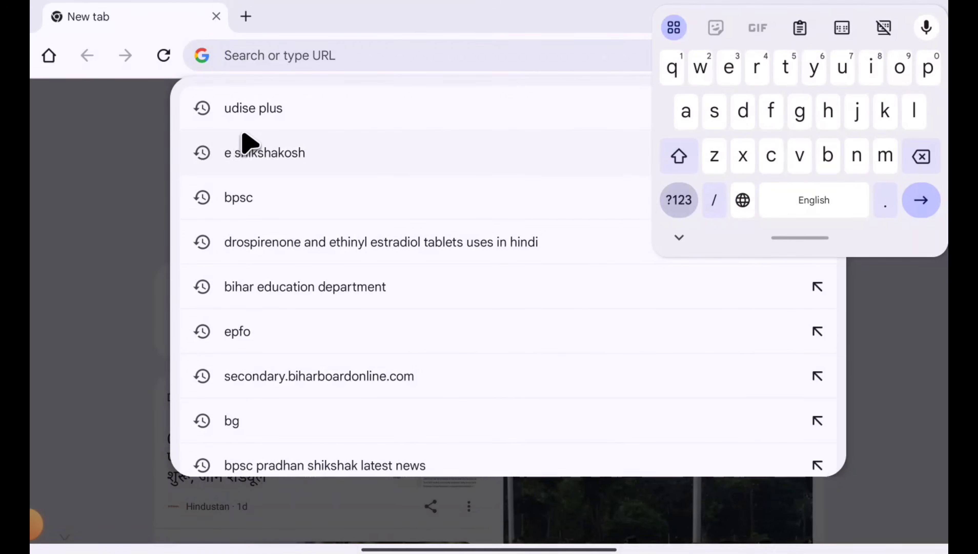
pyautogui.click(254, 109)
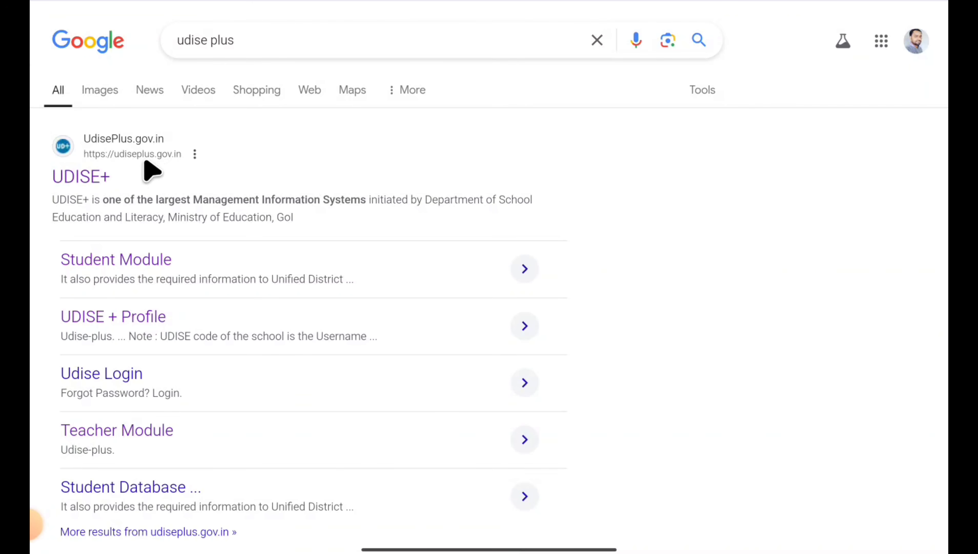
pyautogui.click(105, 186)
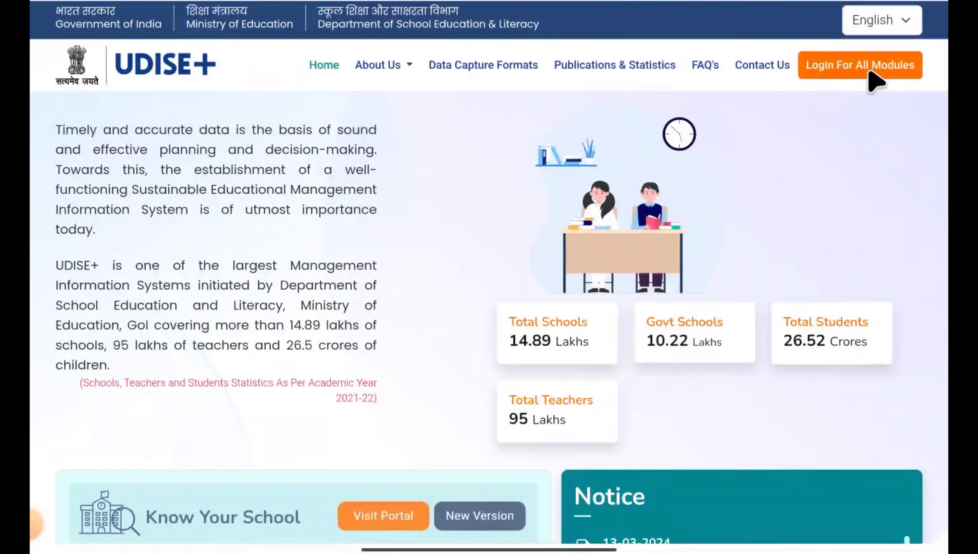
# - Open the UDISE+ login page for all modules and go to the Students Module for the state BIHAR
pyautogui.click(862, 81)
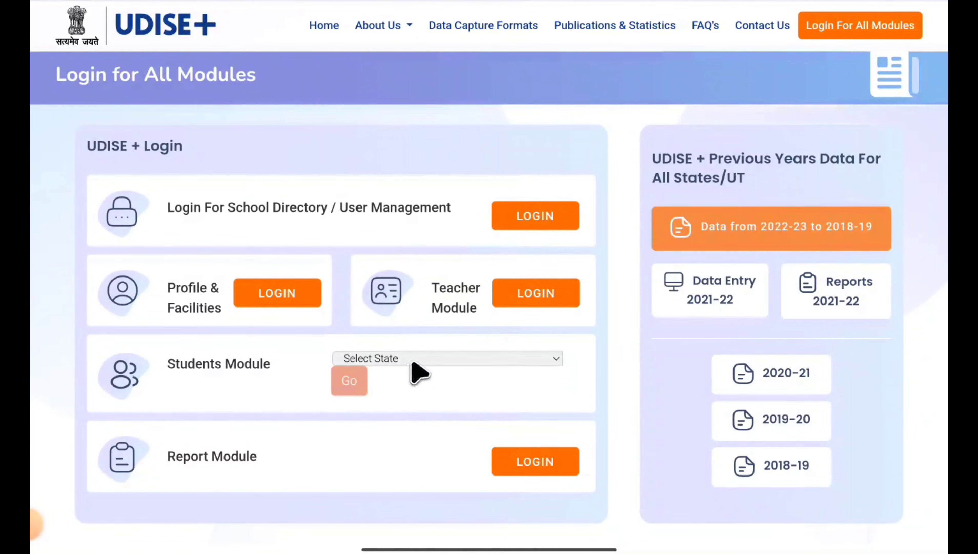
pyautogui.click(420, 362)
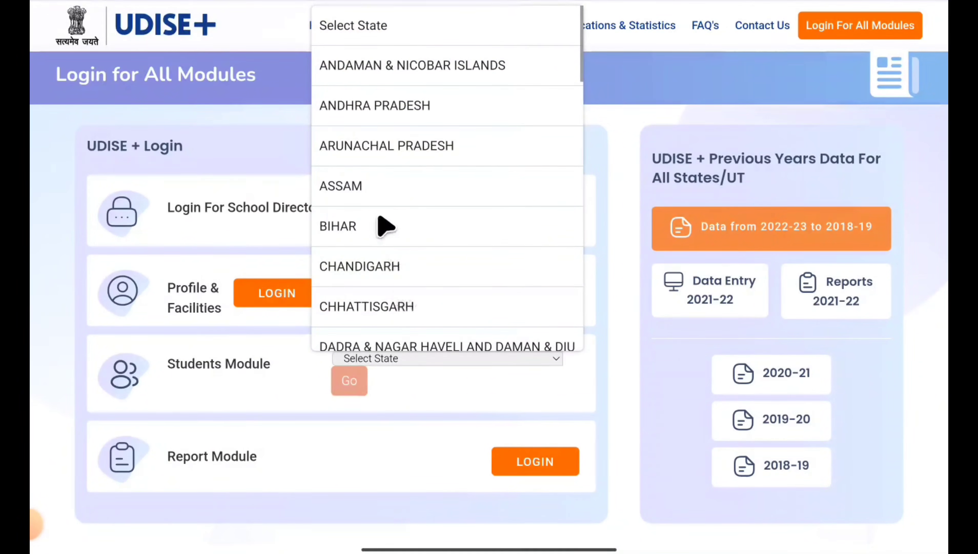
pyautogui.click(371, 233)
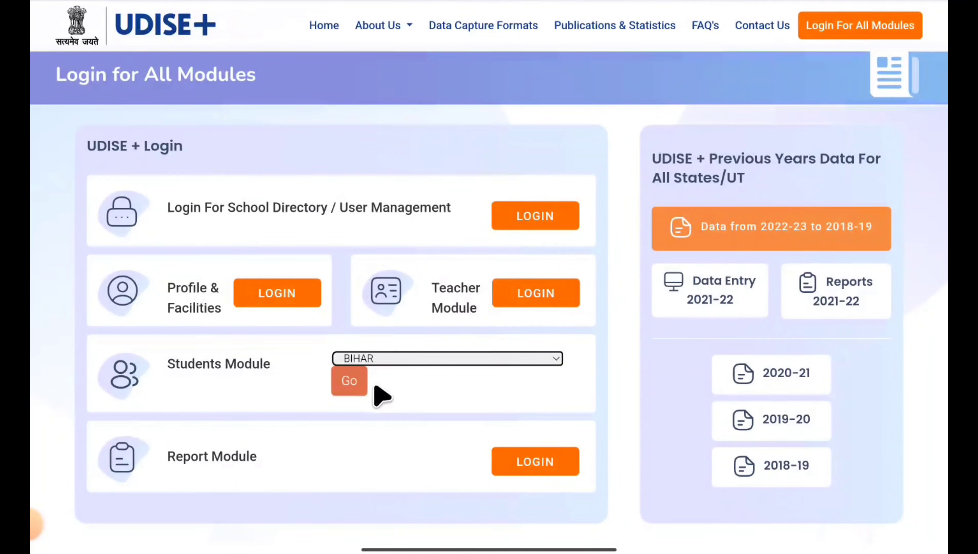
pyautogui.click(356, 391)
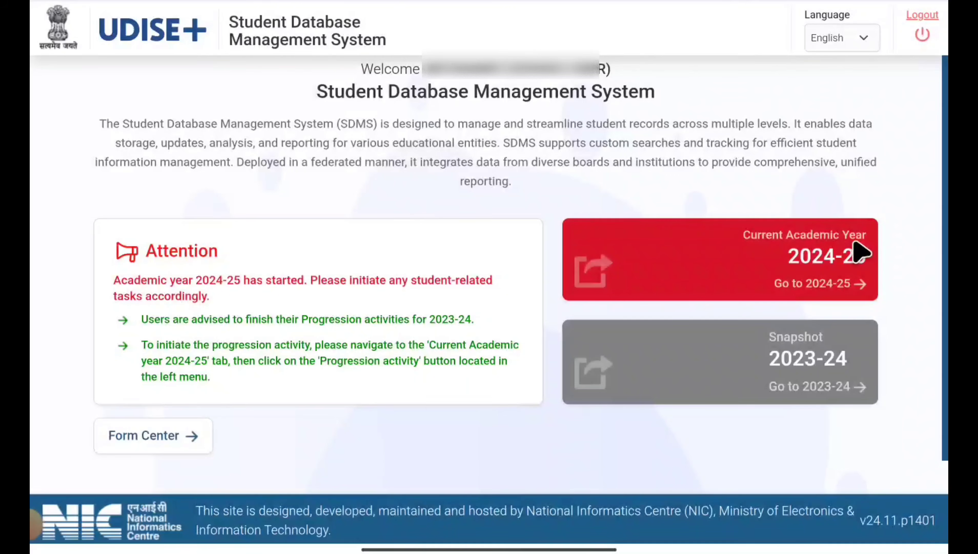
# - Enter the current academic year 2024-25, dismissing the school information, and open the list of active students
pyautogui.click(860, 291)
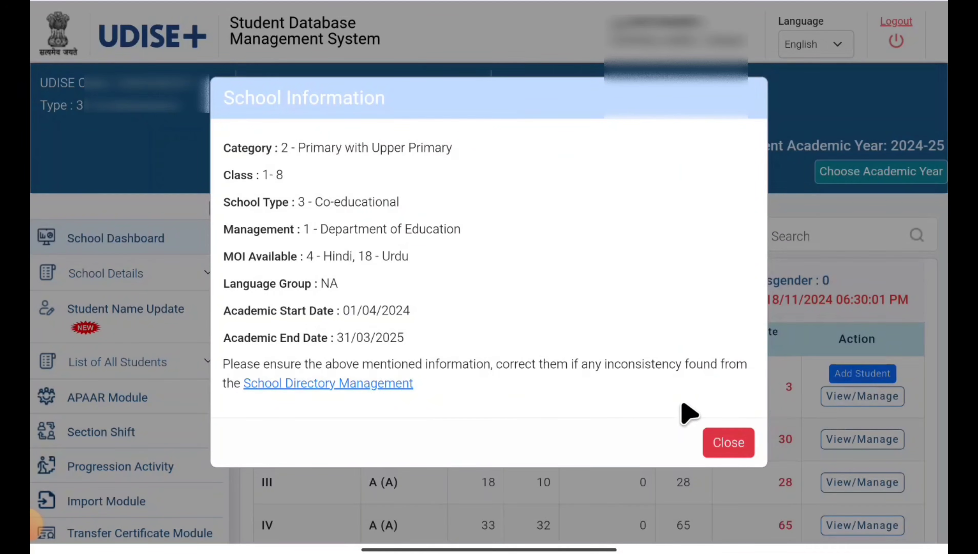
pyautogui.click(738, 445)
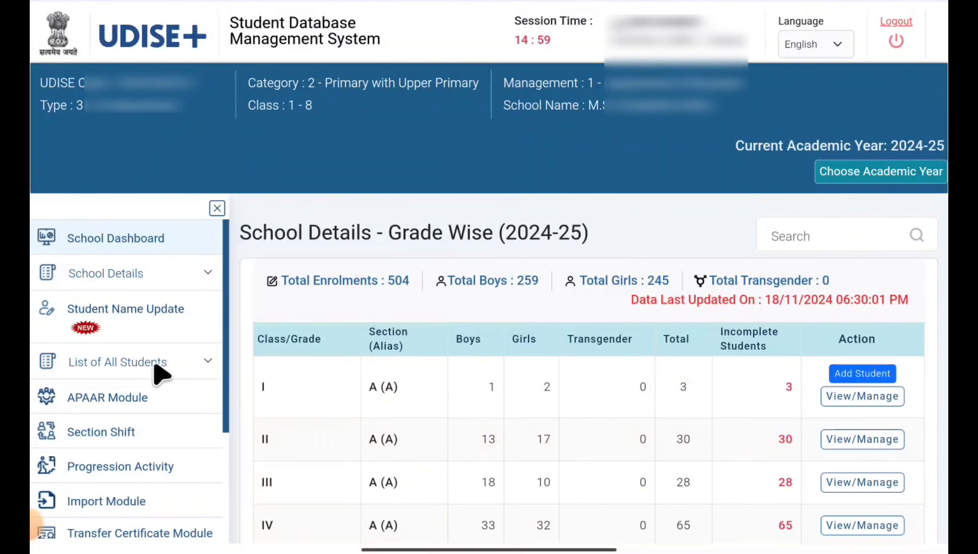
pyautogui.click(173, 372)
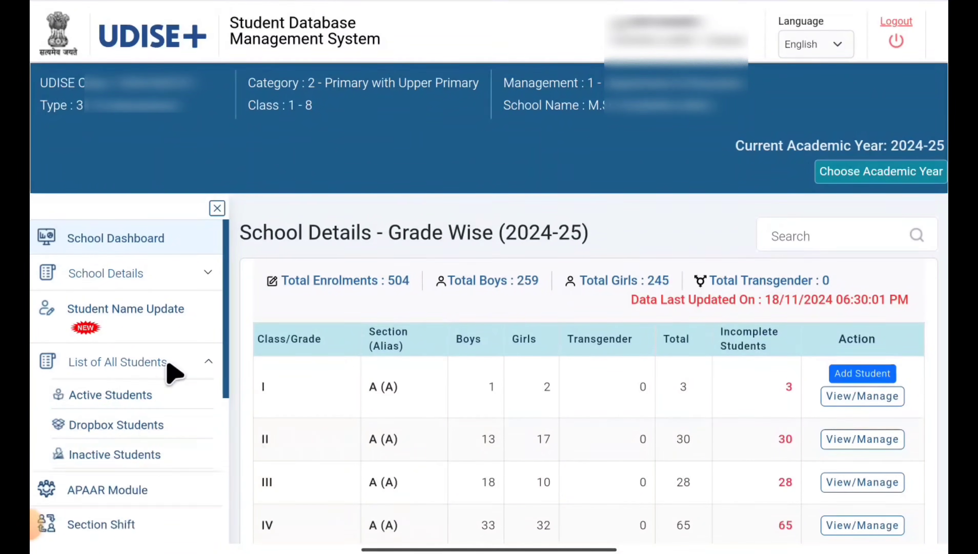
pyautogui.click(128, 395)
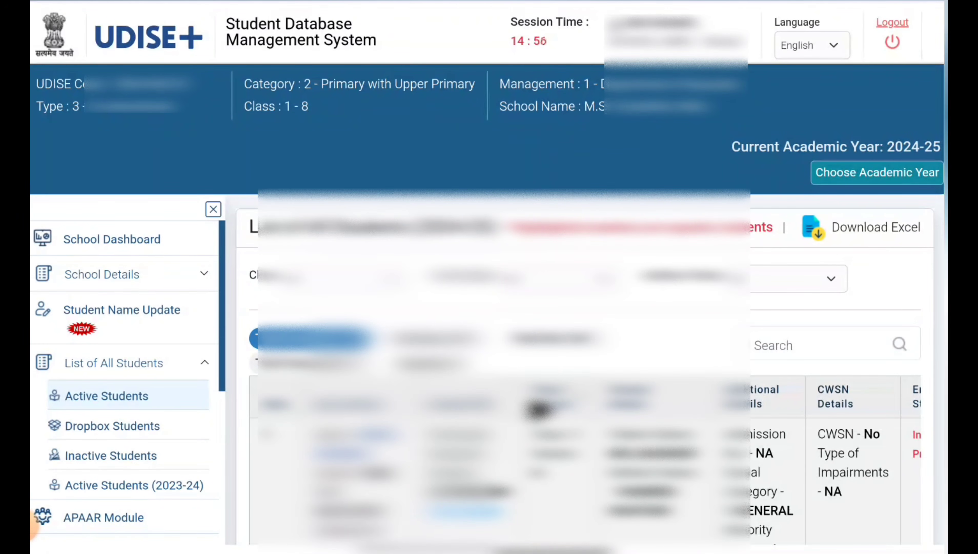
# - Examine the Aadhaar validation details of the active students, including verified, failed and not yet validated entries
pyautogui.scroll(-20, 539, 409)
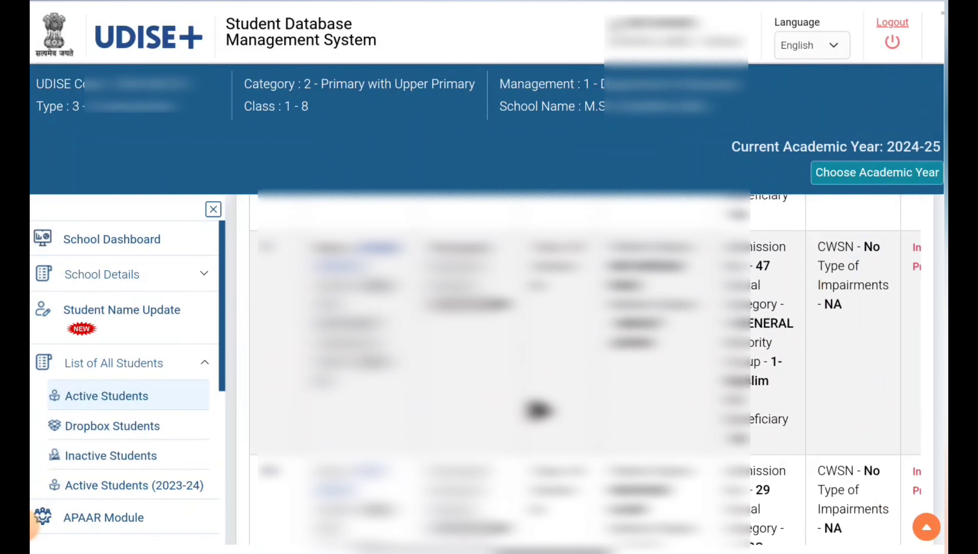
pyautogui.scroll(-5, 538, 409)
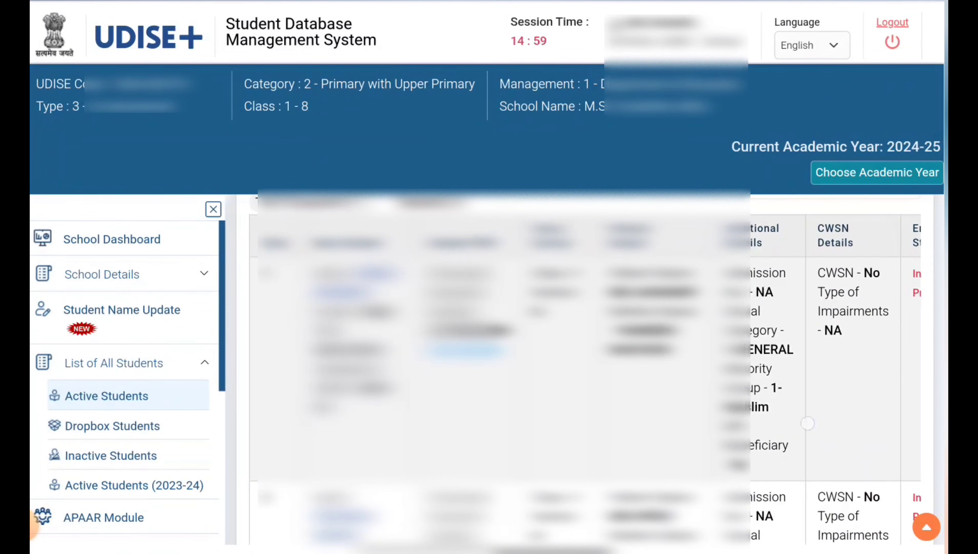
pyautogui.hscroll(10, 539, 410)
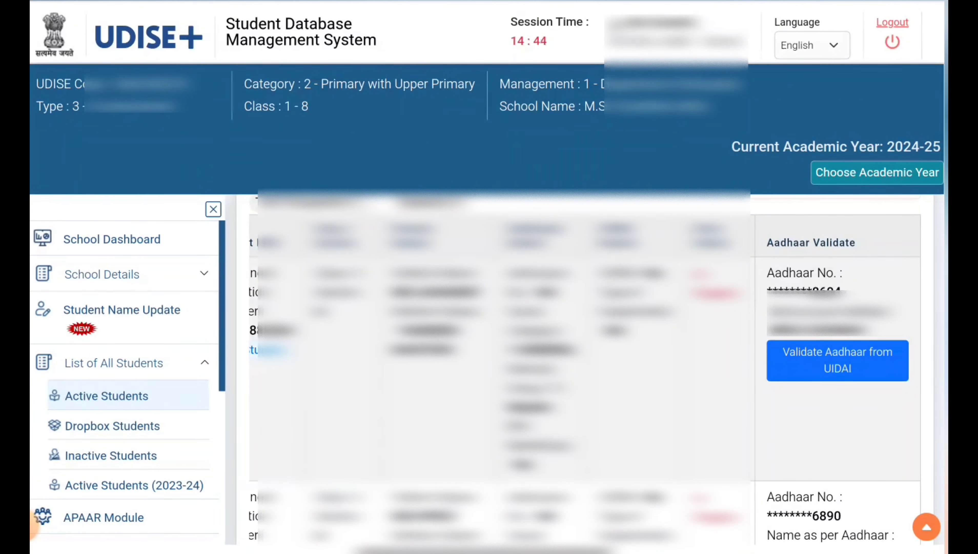
pyautogui.scroll(-6, 868, 403)
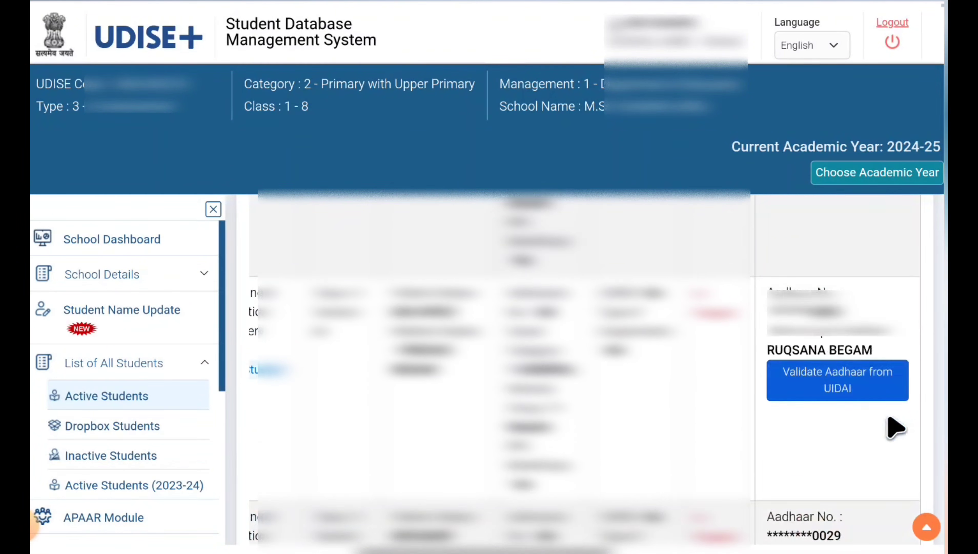
pyautogui.scroll(-2, 894, 426)
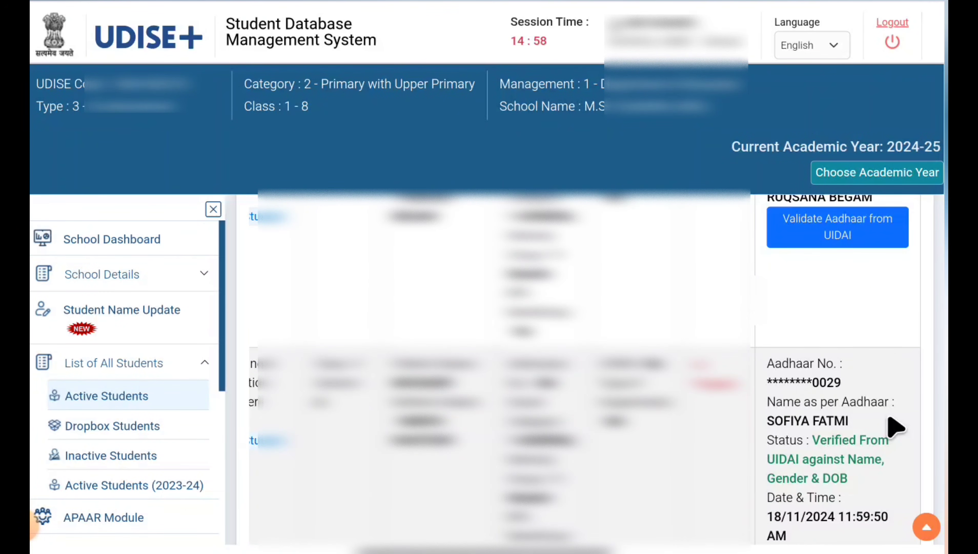
pyautogui.scroll(-2, 895, 426)
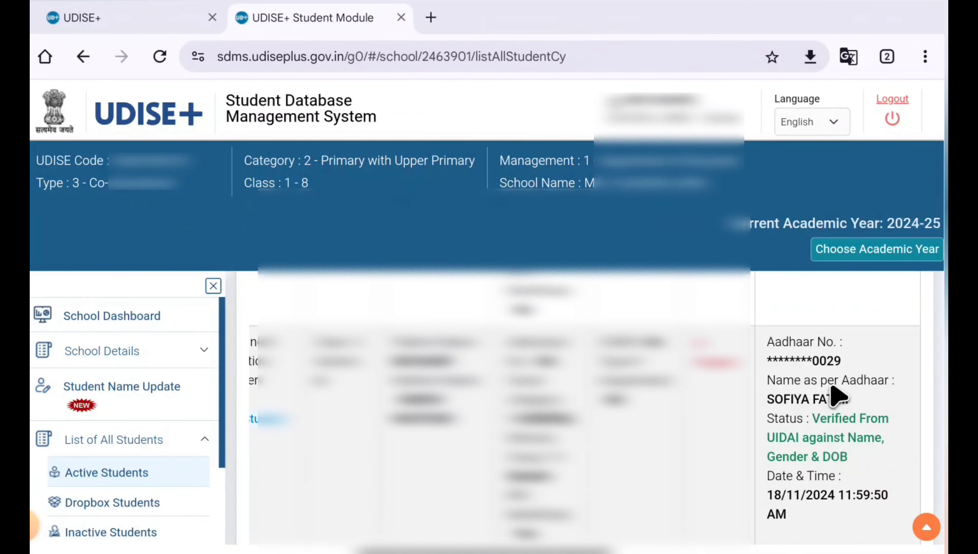
pyautogui.scroll(-5, 835, 394)
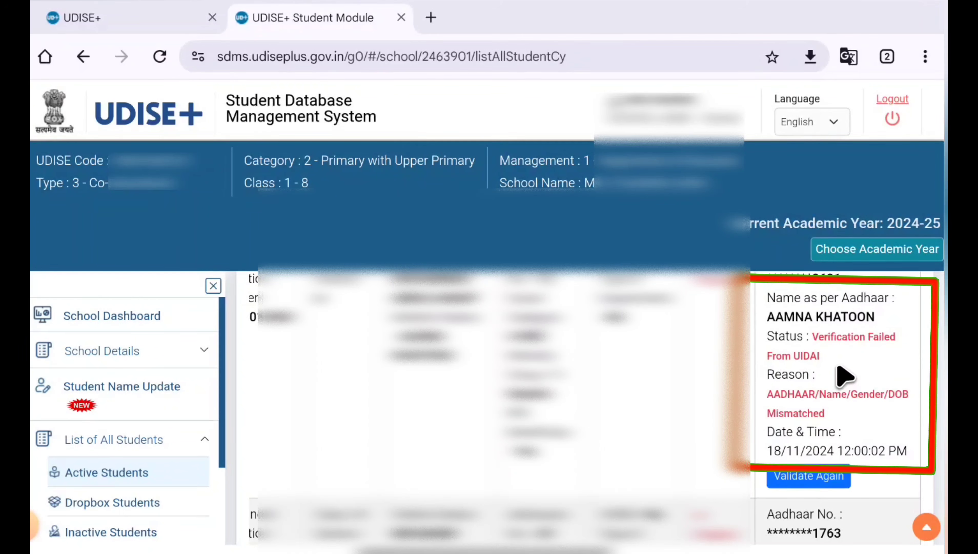
pyautogui.scroll(2, 853, 419)
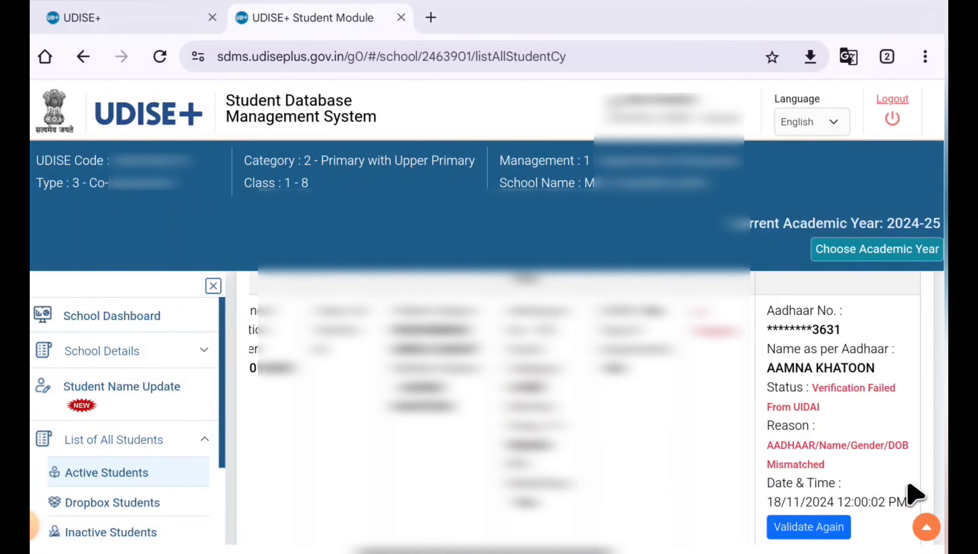
pyautogui.scroll(-1, 866, 393)
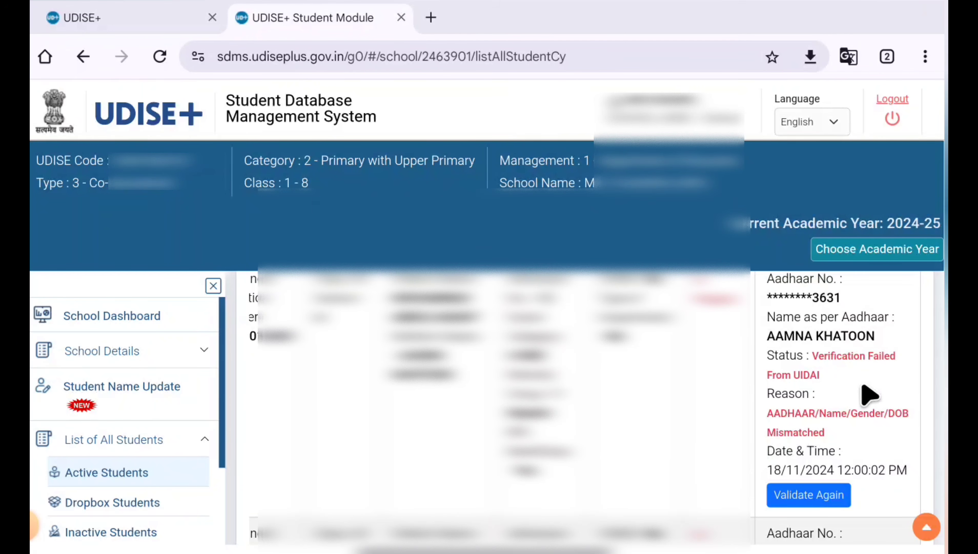
pyautogui.scroll(5, 812, 299)
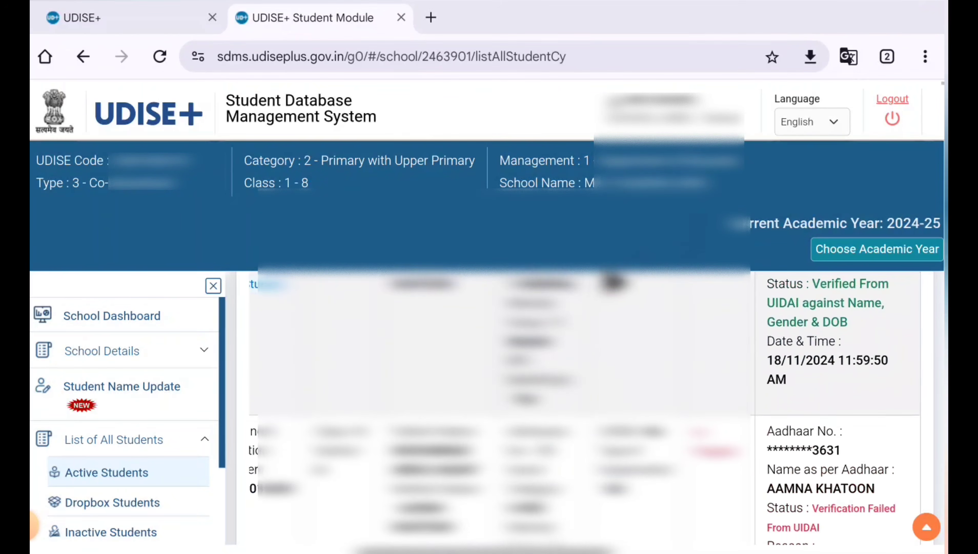
# - Validate the first listed student's Aadhaar from UIDAI and confirm that the student details match
pyautogui.scroll(10, 812, 388)
pyautogui.scroll(-4, 812, 387)
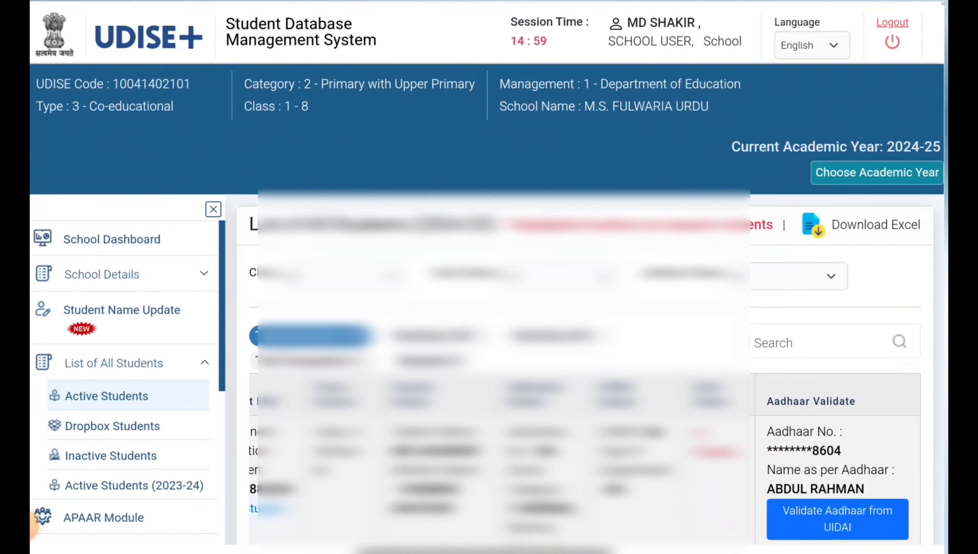
pyautogui.scroll(-1, 508, 370)
pyautogui.scroll(1, 665, 315)
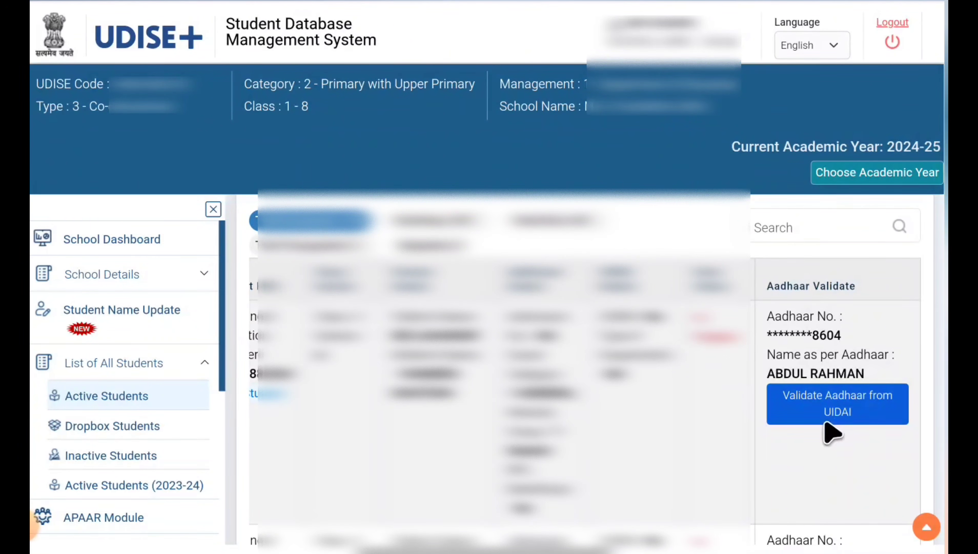
pyautogui.click(836, 410)
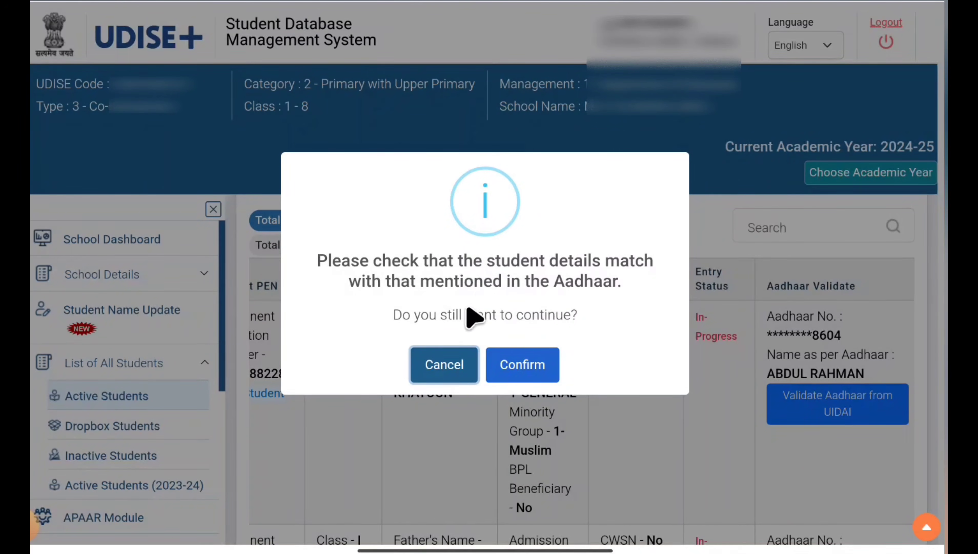
pyautogui.click(523, 368)
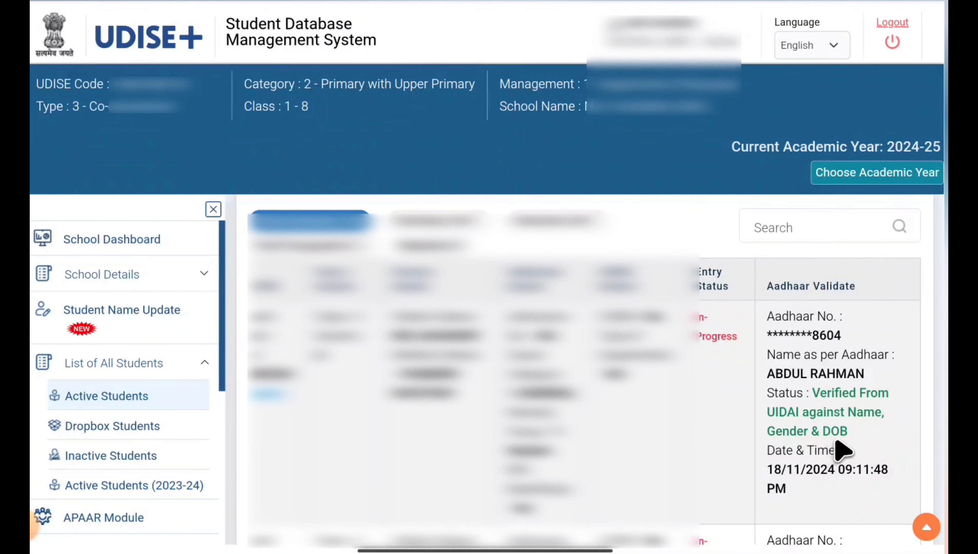
# - Try to validate again the Aadhaar of the student whose UIDAI verification failed
pyautogui.scroll(-5, 856, 448)
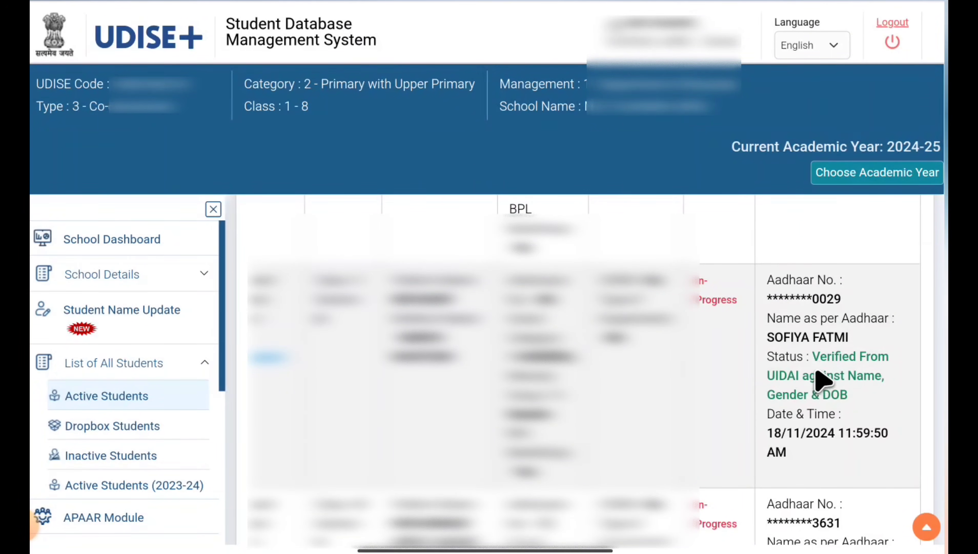
pyautogui.scroll(-5, 819, 381)
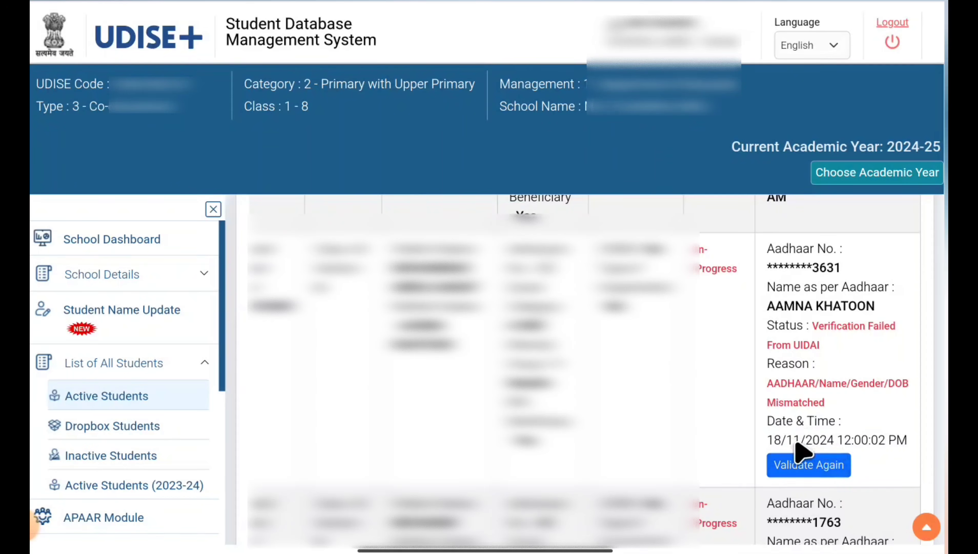
pyautogui.click(801, 461)
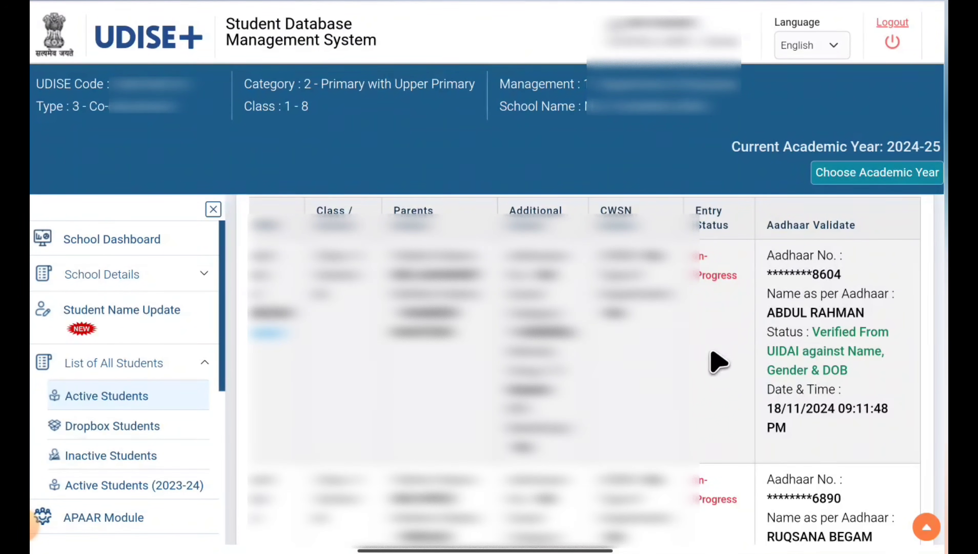
pyautogui.scroll(-1, 816, 357)
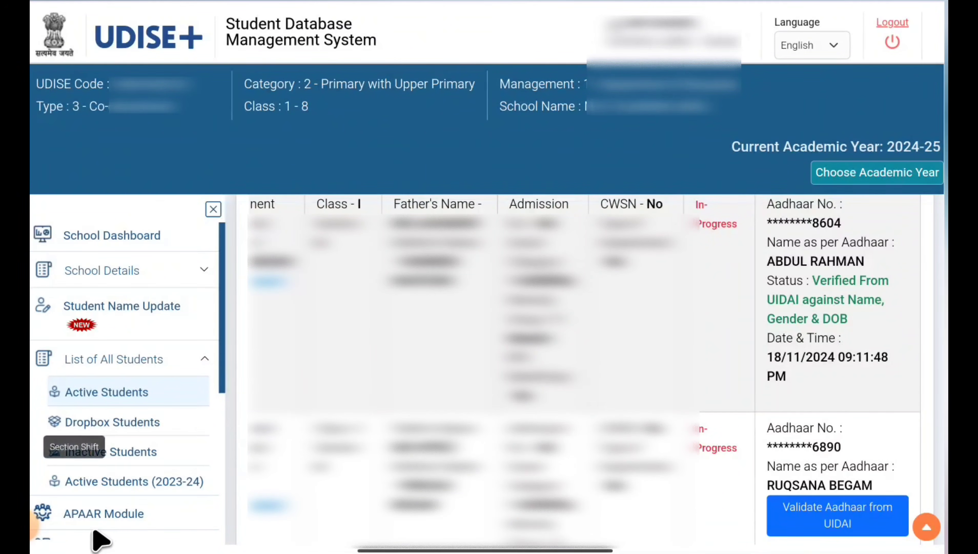
# - Open the APAAR Module, list the Class I students of all sections and review their APAAR ID status
pyautogui.click(110, 518)
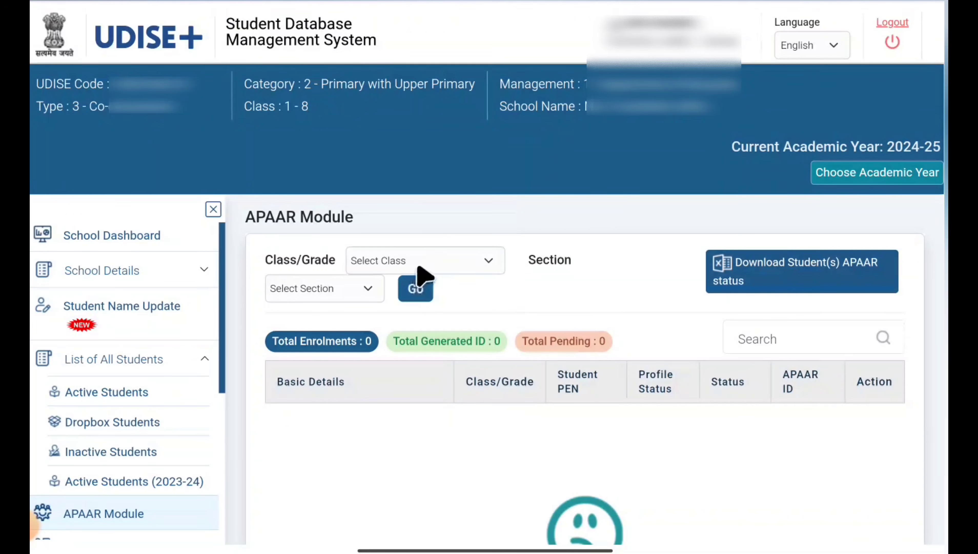
pyautogui.click(428, 267)
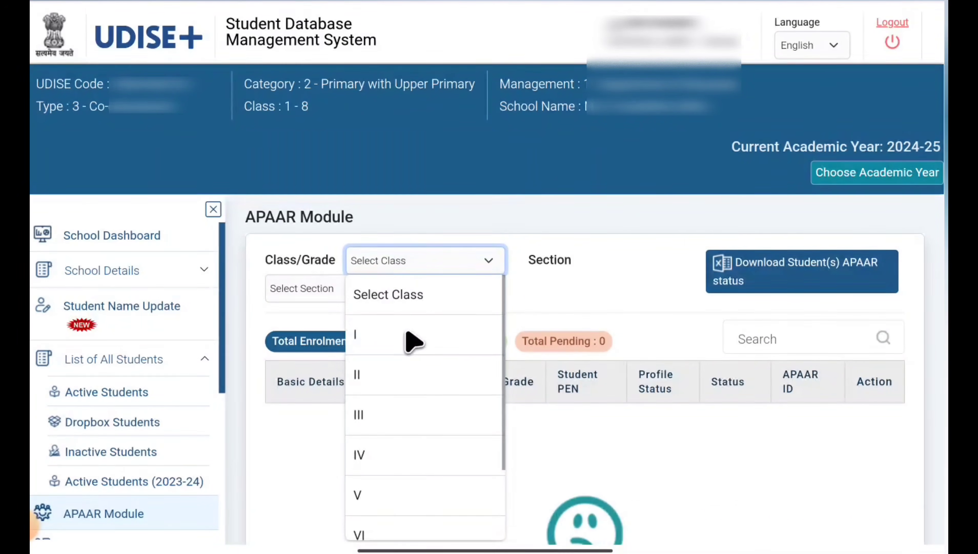
pyautogui.click(411, 338)
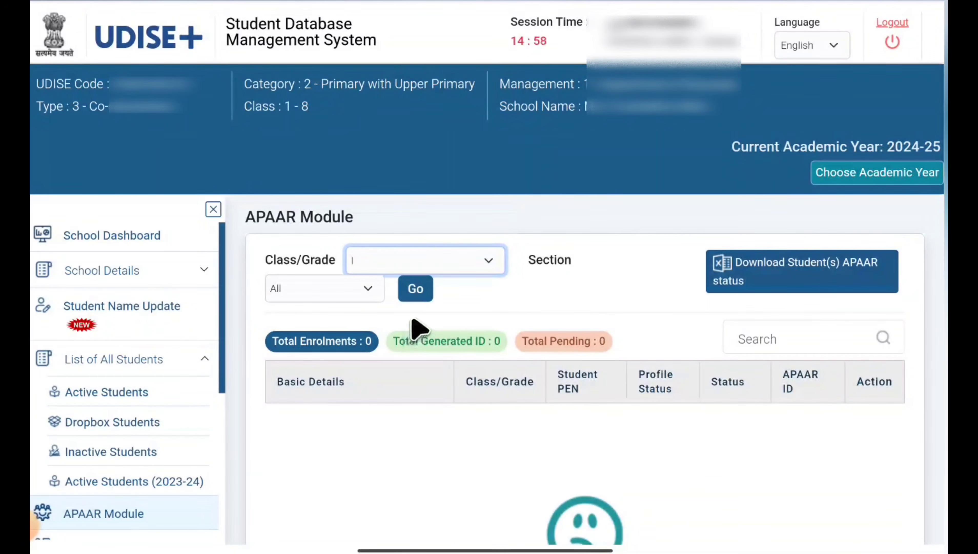
pyautogui.click(415, 294)
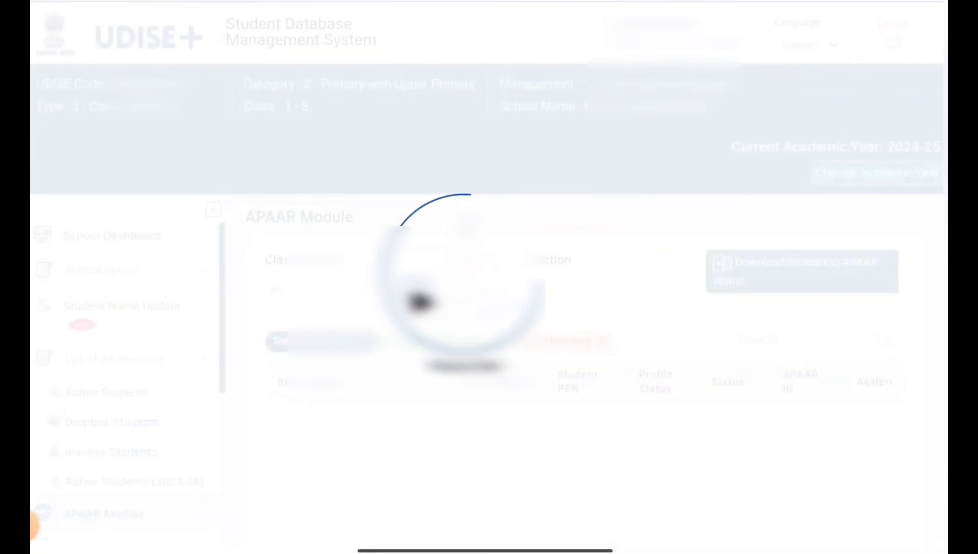
pyautogui.scroll(-1, 439, 450)
pyautogui.scroll(-10, 448, 462)
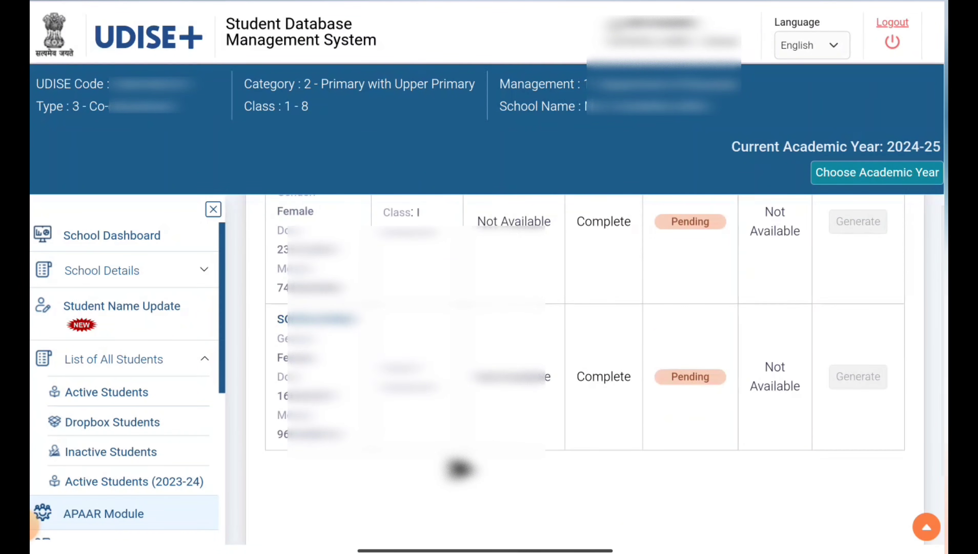
pyautogui.scroll(10, 459, 468)
pyautogui.scroll(-1, 460, 469)
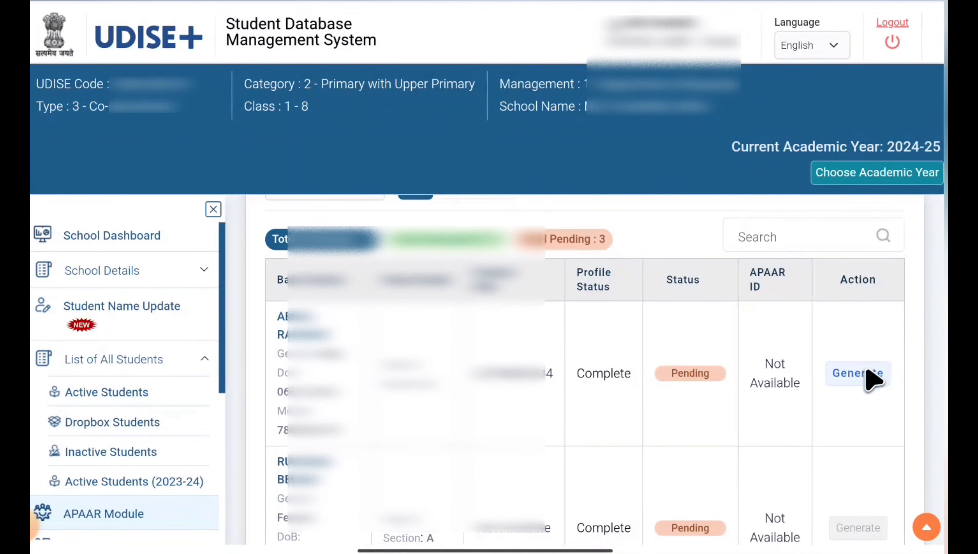
# - Open the APAAR ID generation form for the first listed student and set the consenting guardian's relationship to MOTHER
pyautogui.scroll(-1, 805, 402)
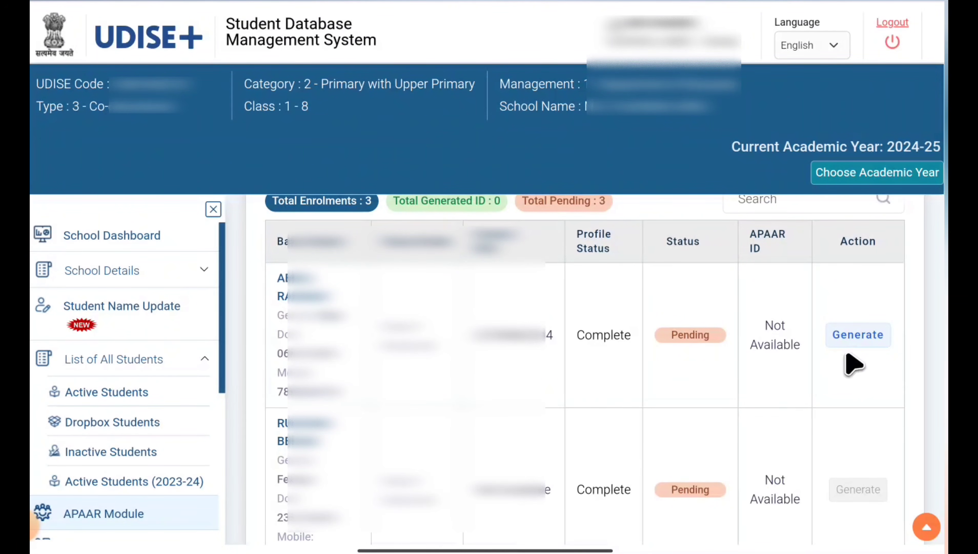
pyautogui.click(865, 339)
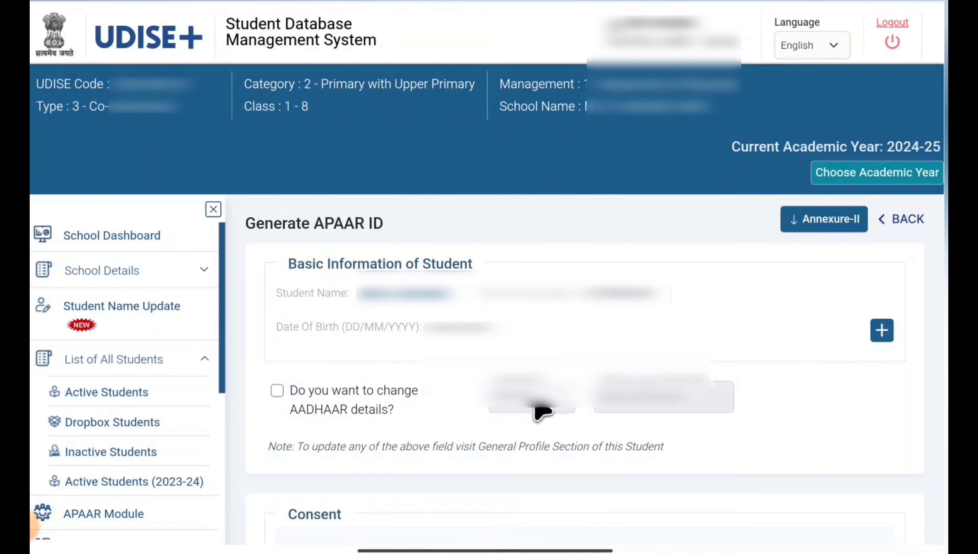
pyautogui.scroll(-8, 544, 428)
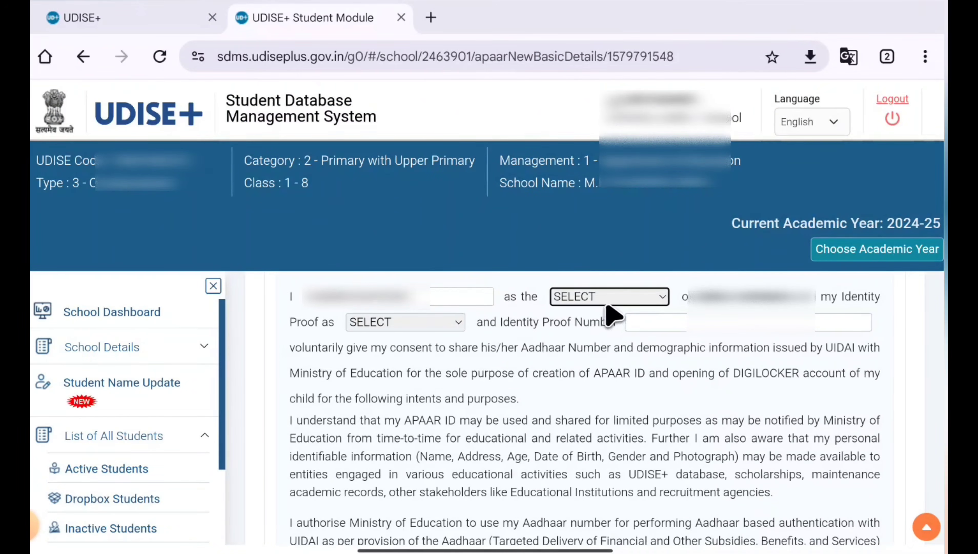
pyautogui.click(610, 303)
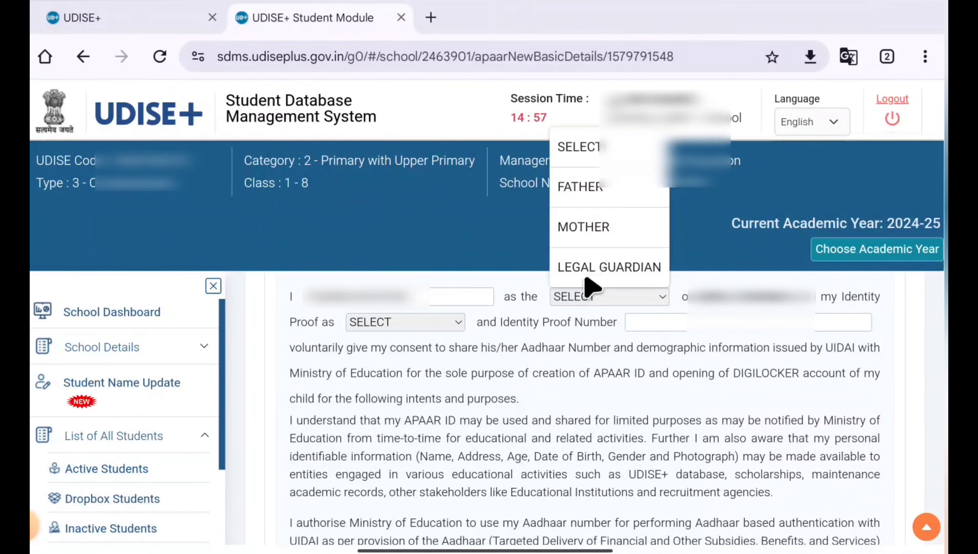
pyautogui.click(597, 229)
pyautogui.press('Tab')
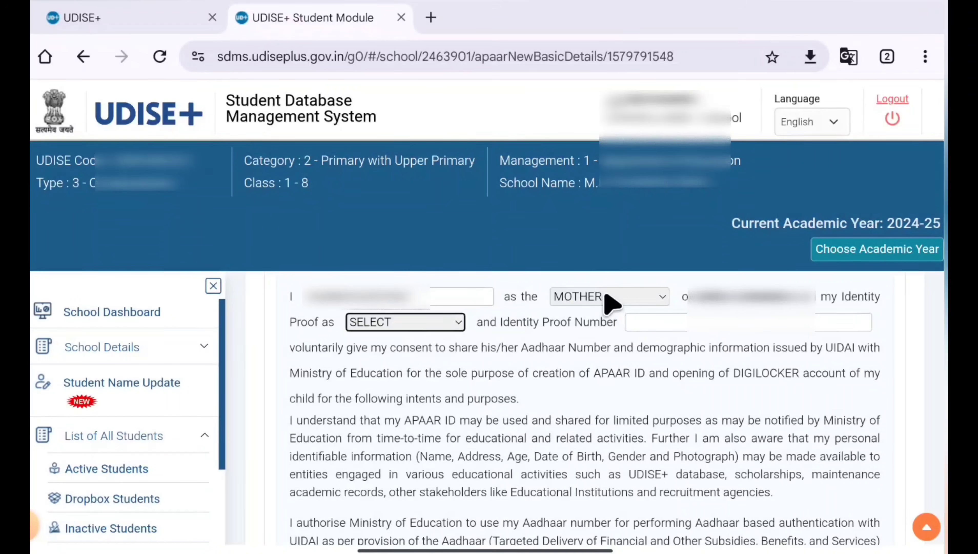
# - Choose AADHAAR as the mother's identity proof and enter her identity proof number in the consent form
pyautogui.click(420, 322)
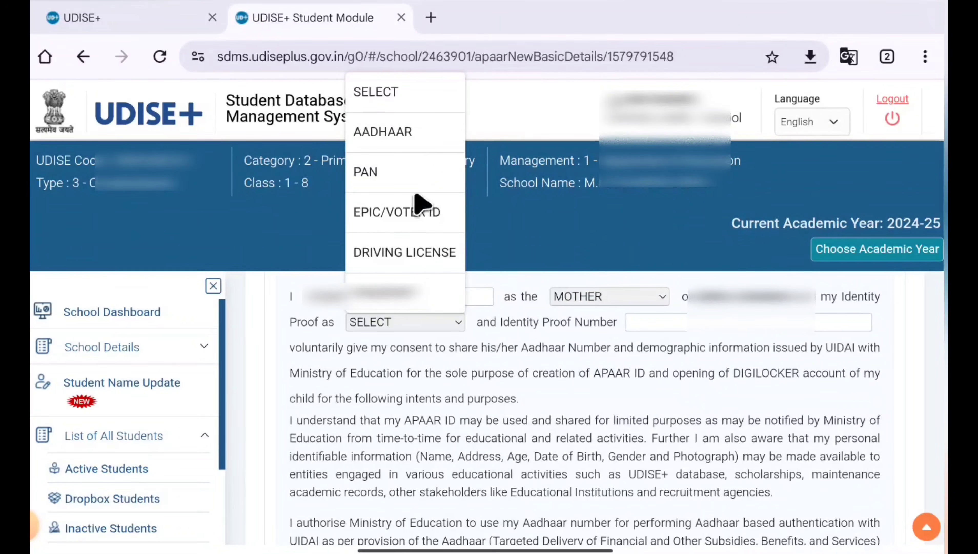
pyautogui.click(416, 144)
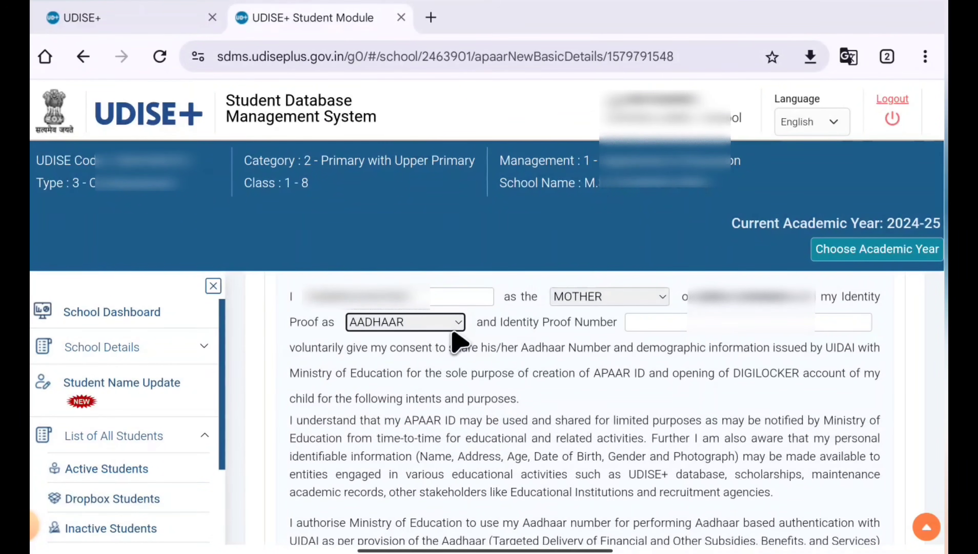
pyautogui.click(673, 326)
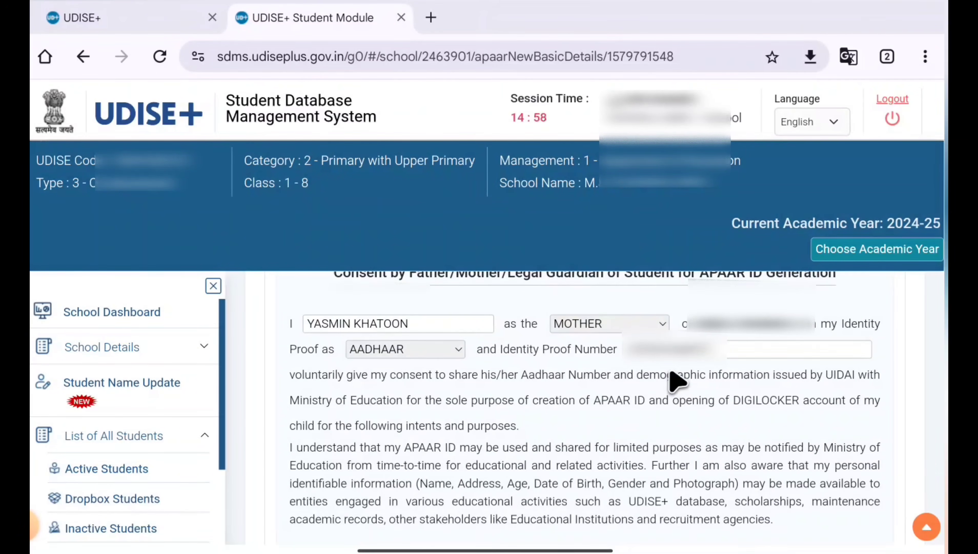
# - Enter BARRI PHULWARIA as place and 18/11/2024 as date of physical consent, and submit and confirm the APAAR ID generation
pyautogui.scroll(-10, 545, 427)
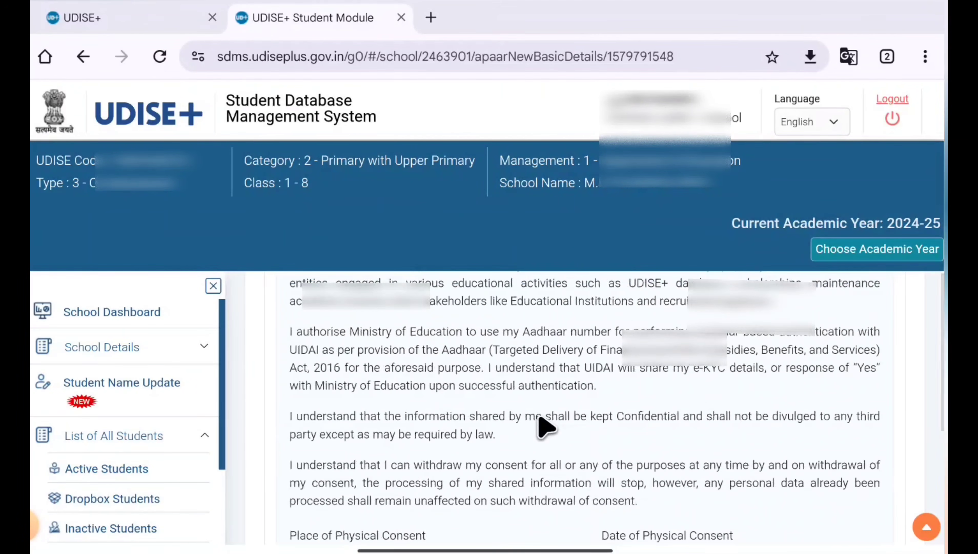
pyautogui.scroll(2, 545, 427)
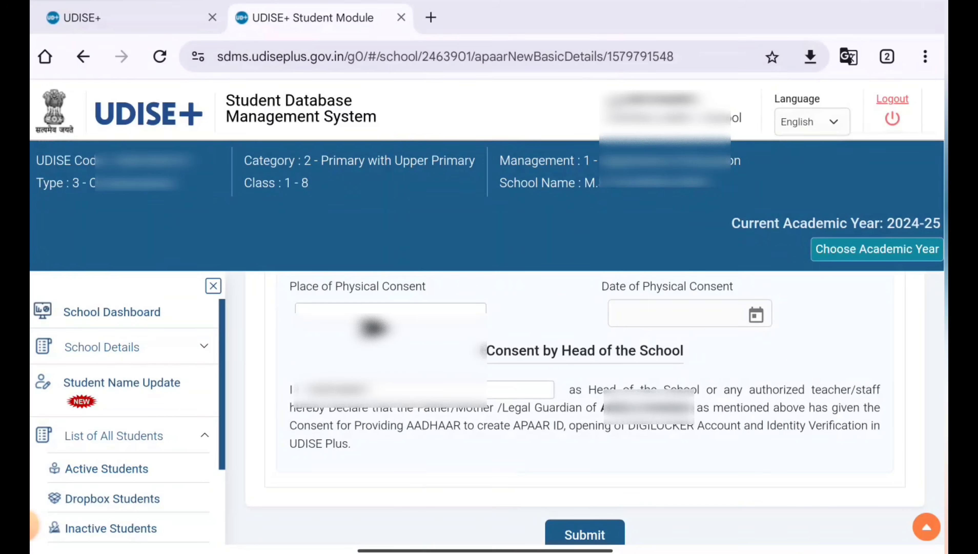
pyautogui.click(364, 315)
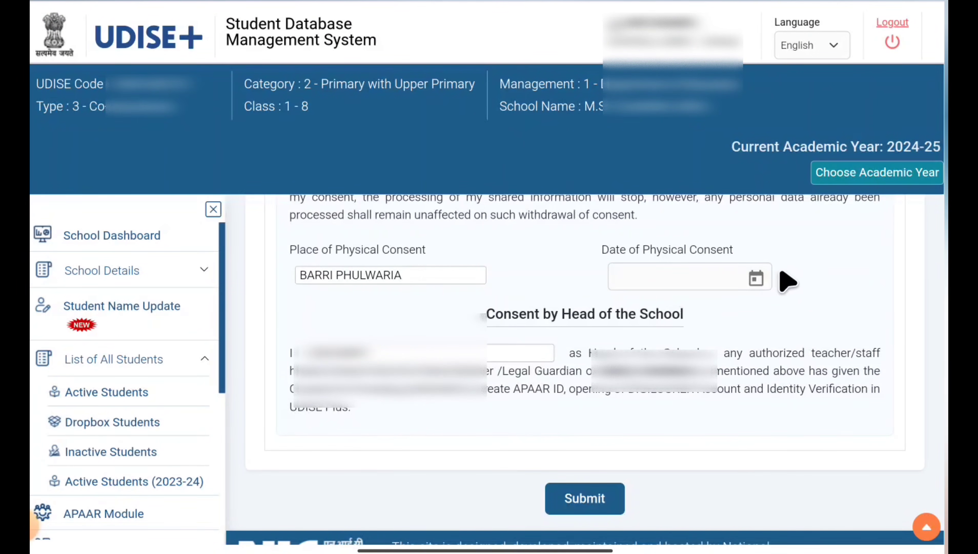
pyautogui.click(756, 279)
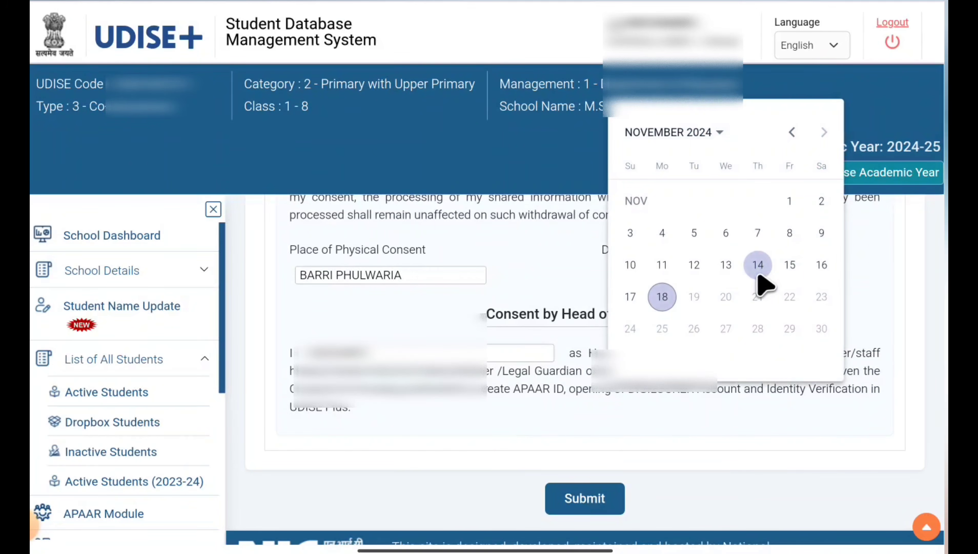
pyautogui.click(662, 296)
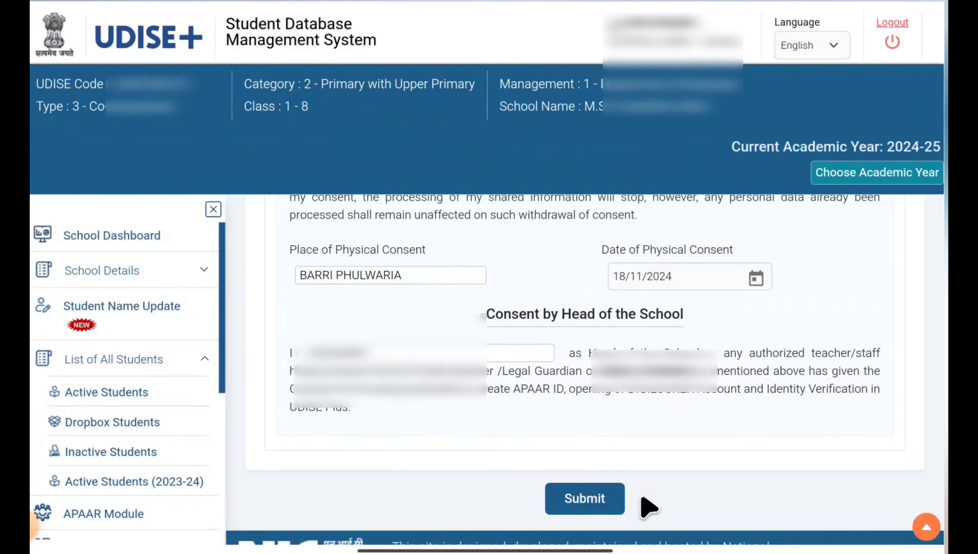
pyautogui.click(596, 503)
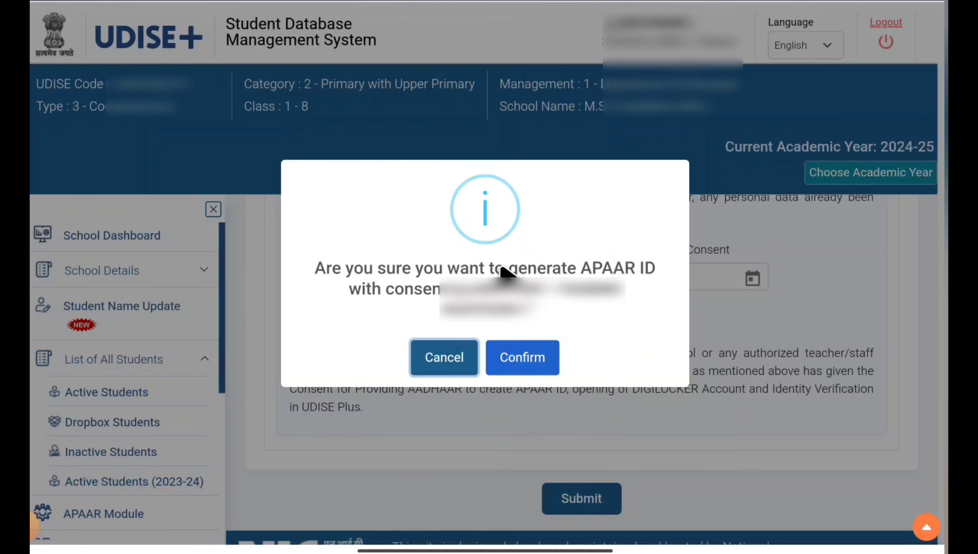
pyautogui.click(534, 366)
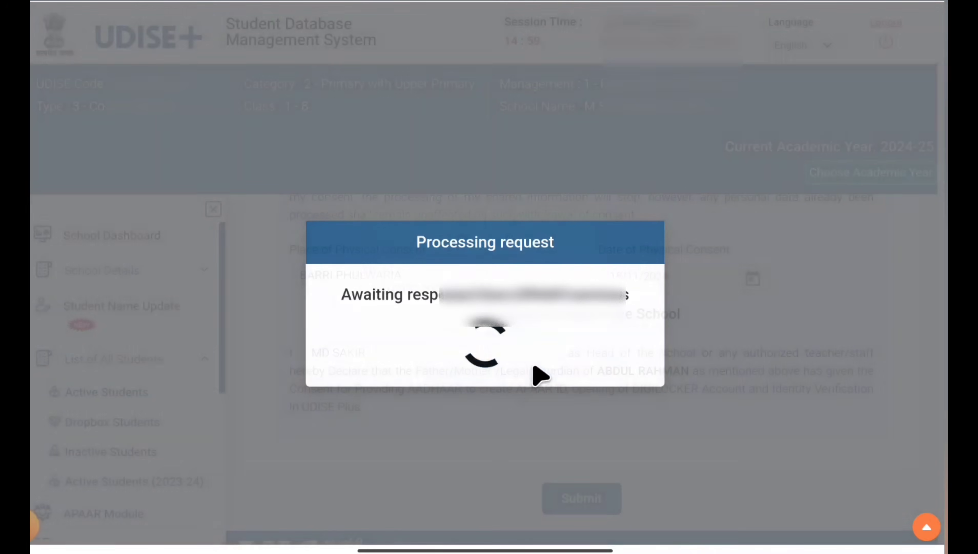